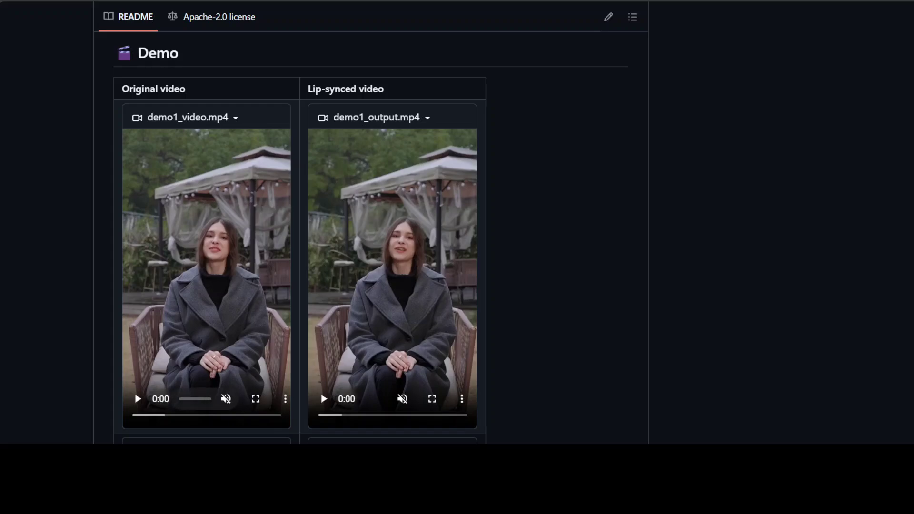
Step: Play the original demo video with sound, then play the lip-synced demo video
click(225, 399)
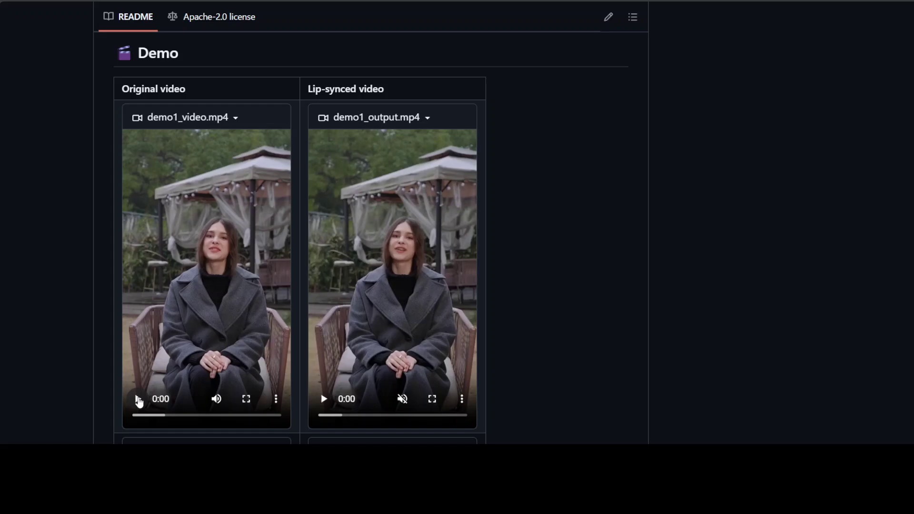
click(138, 399)
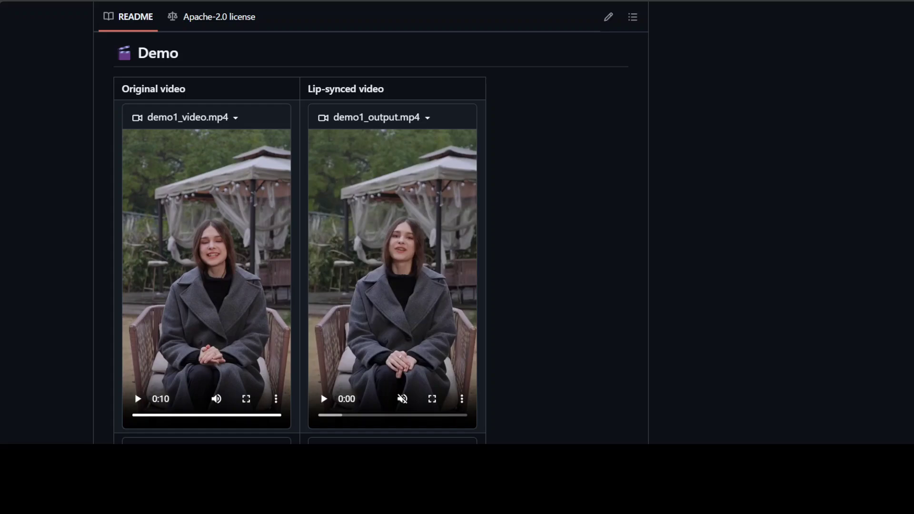
mouse_move(403, 401)
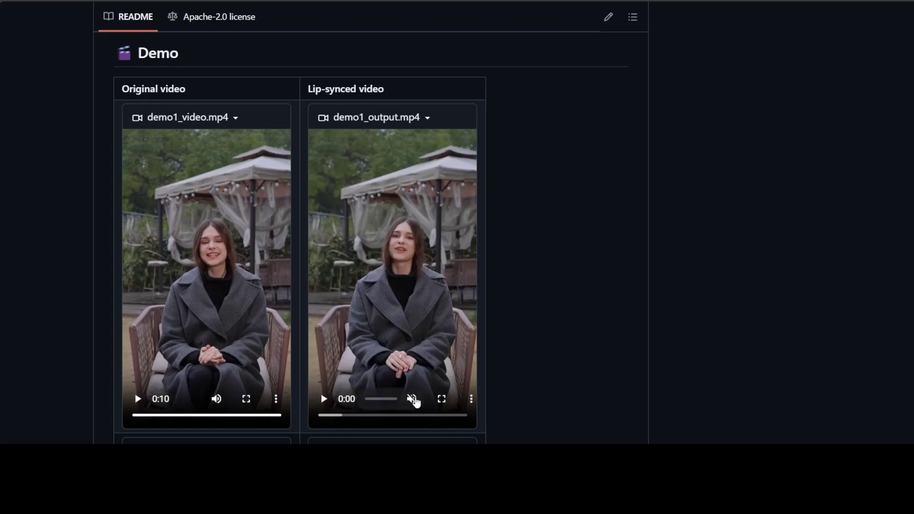
click(324, 400)
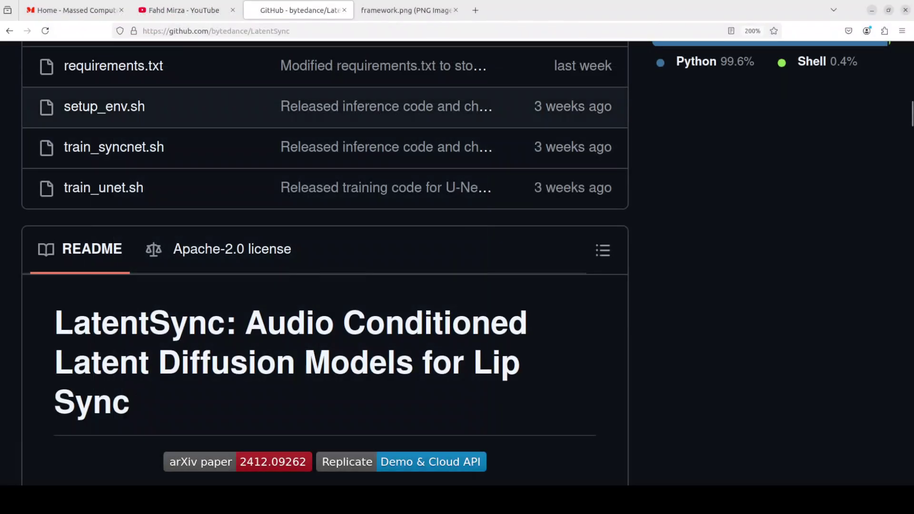
Step: Switch to the framework.png tab showing the LatentSync architecture diagram
click(404, 12)
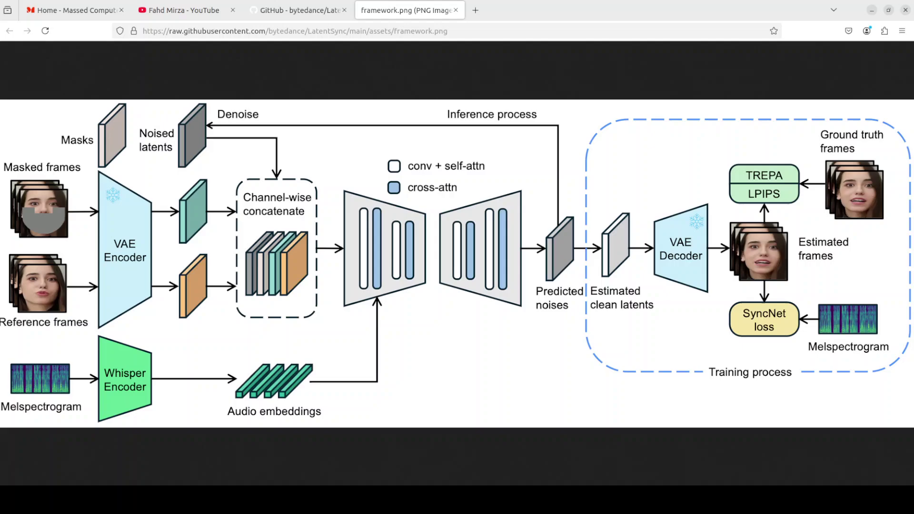
Step: Show the Massed Compute homepage, then raise the terminal showing Ubuntu 22.04.5 LTS release info
click(71, 10)
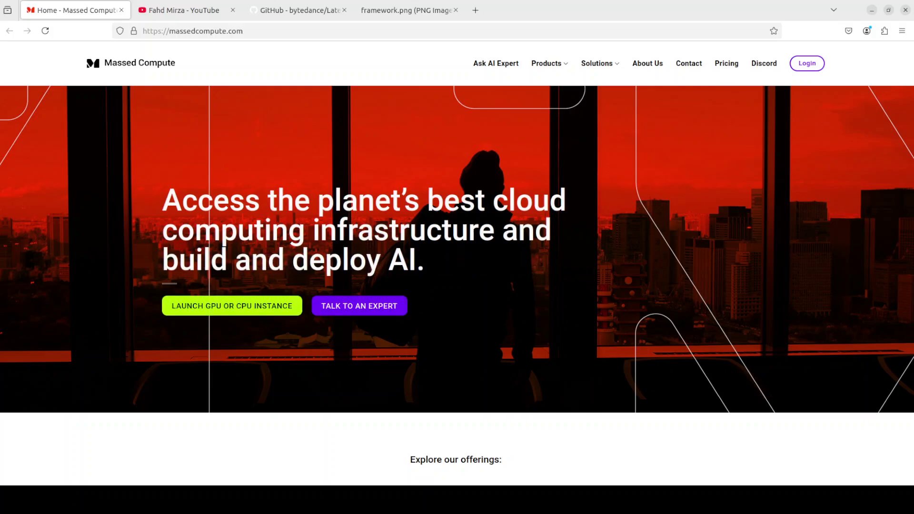
key(alt+Tab)
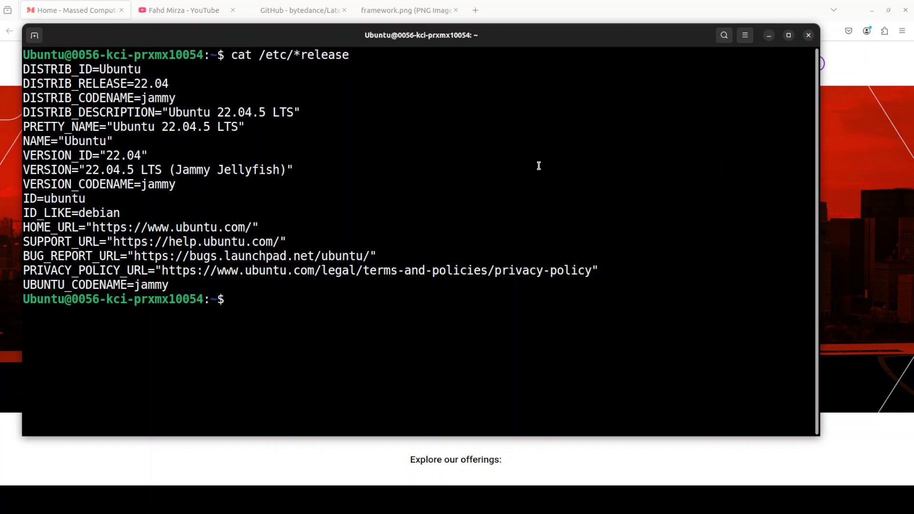
Step: Run nvidia-smi to confirm one RTX A6000 (49140MiB, CUDA 12.4), then begin pasting the git clone command
text(nvidia-smi)
key(Return)
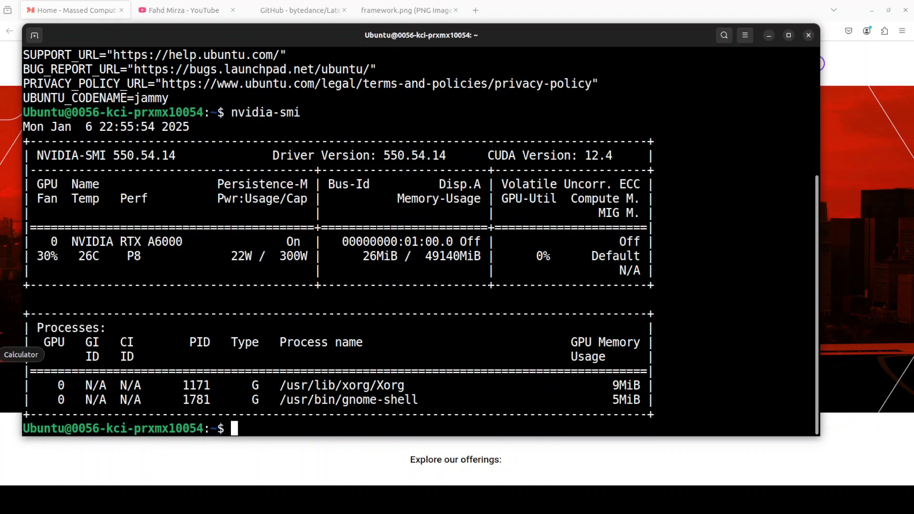
right_click(421, 245)
Step: Clone the LatentSync repository, enter its folder, and paste 'source setup_env.sh' at the prompt
click(445, 278)
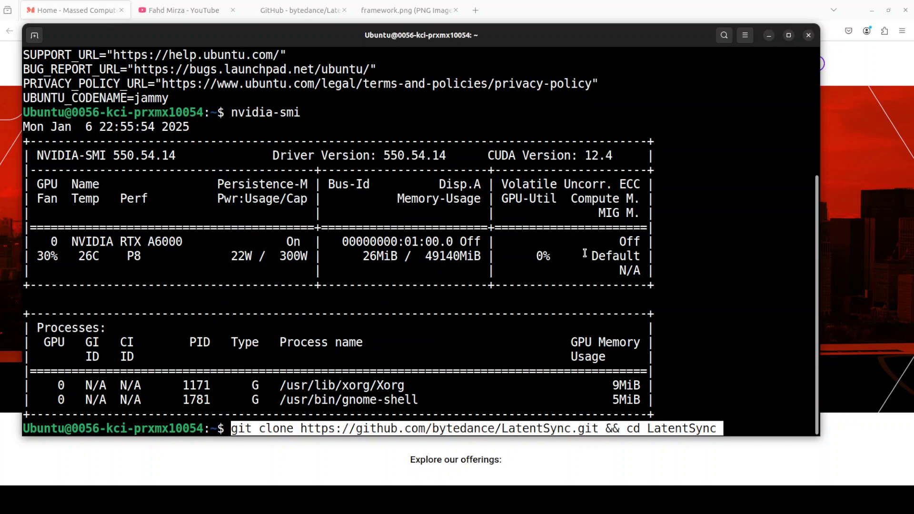
key(Return)
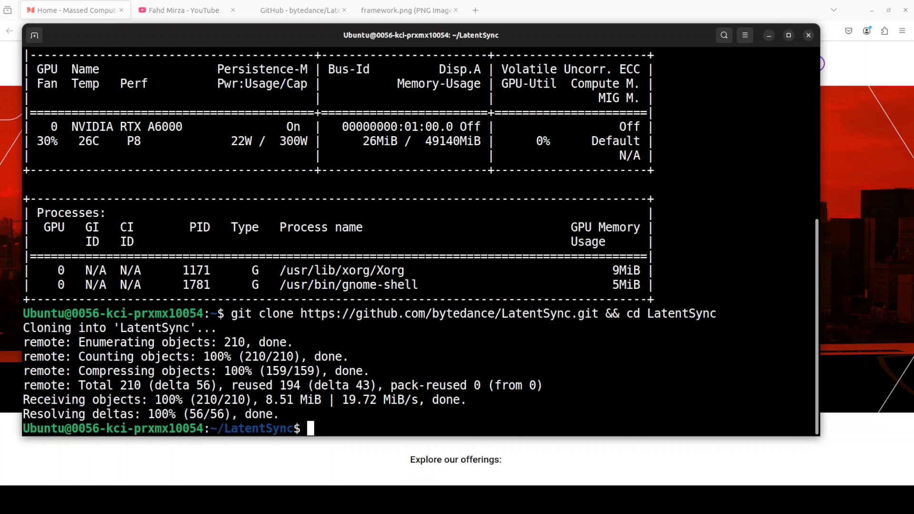
right_click(475, 342)
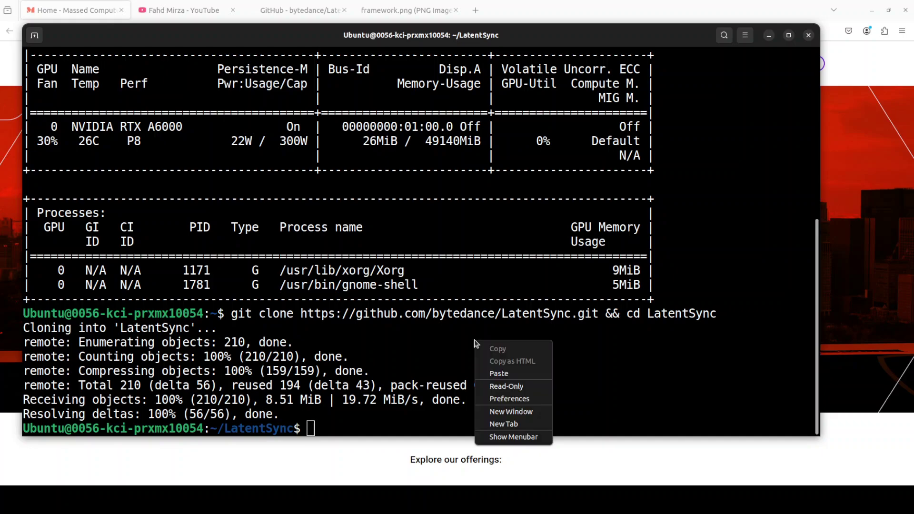
click(497, 374)
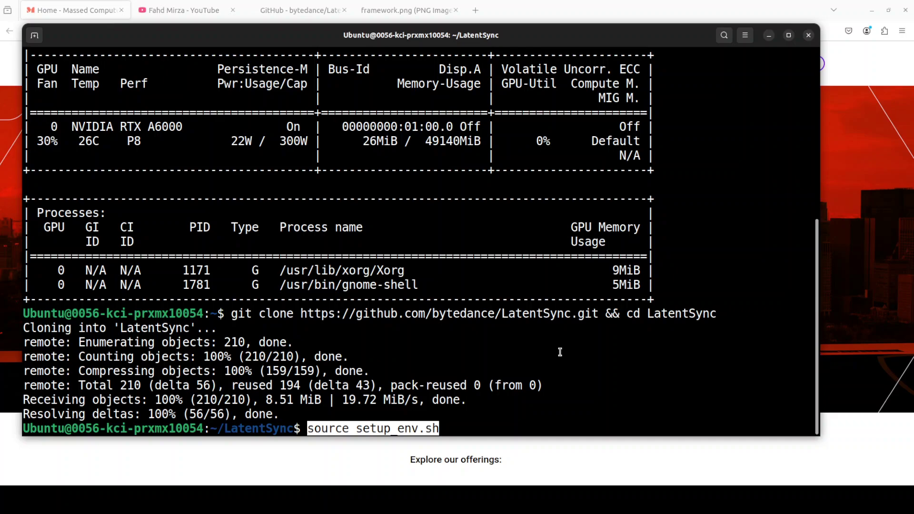
Step: Run source setup_env.sh to activate latentsync and download all 11 checkpoints
key(Return)
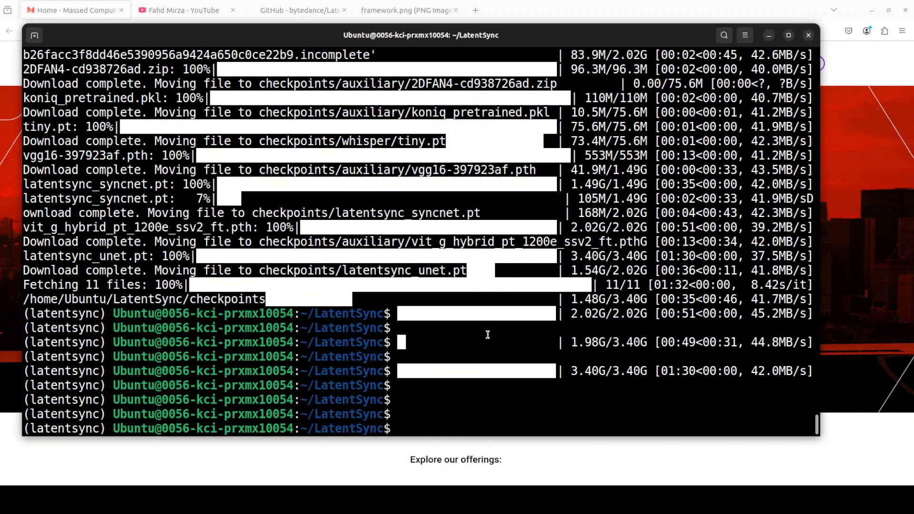
Step: Clear the screen and launch ./inference.sh on demo1_video.mp4 with demo1_audio.wav
text(clear)
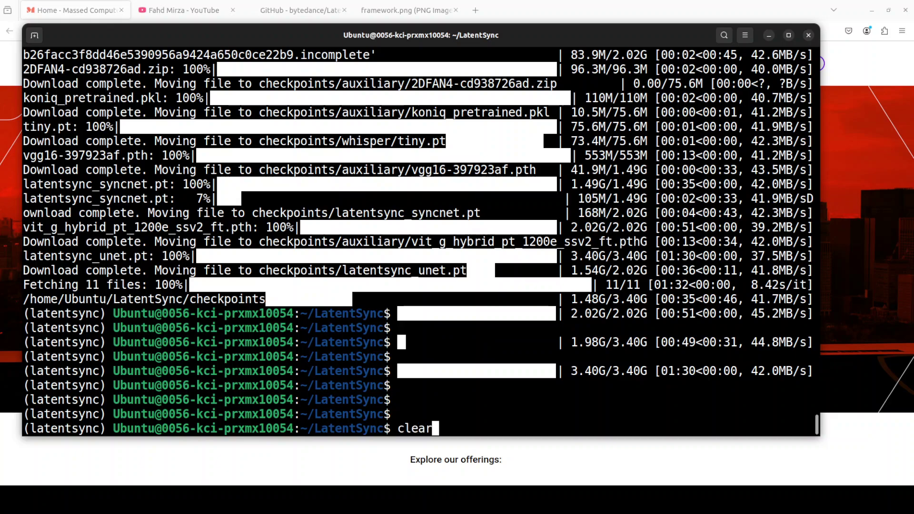
key(Return)
right_click(303, 115)
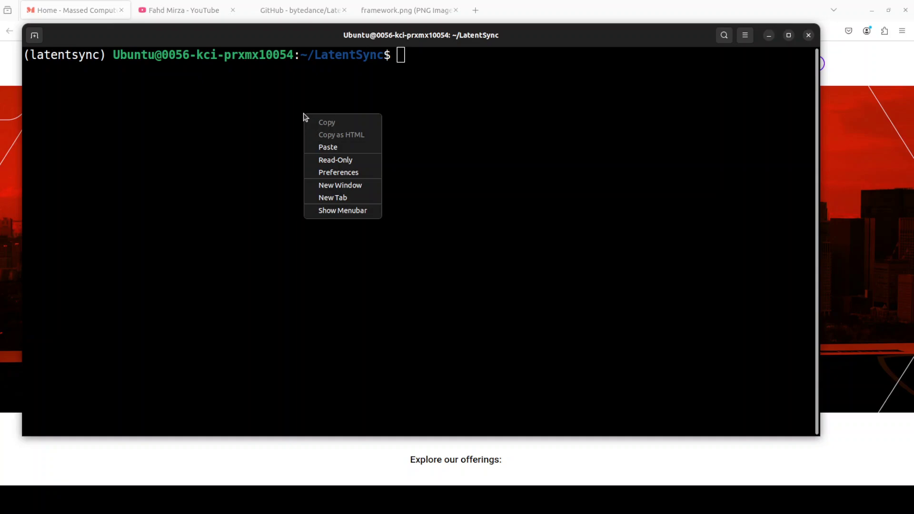
click(326, 149)
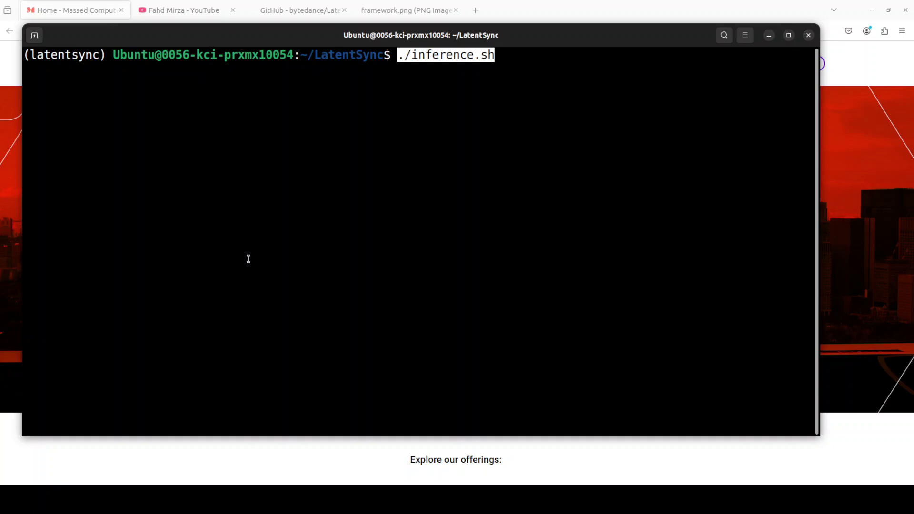
key(Return)
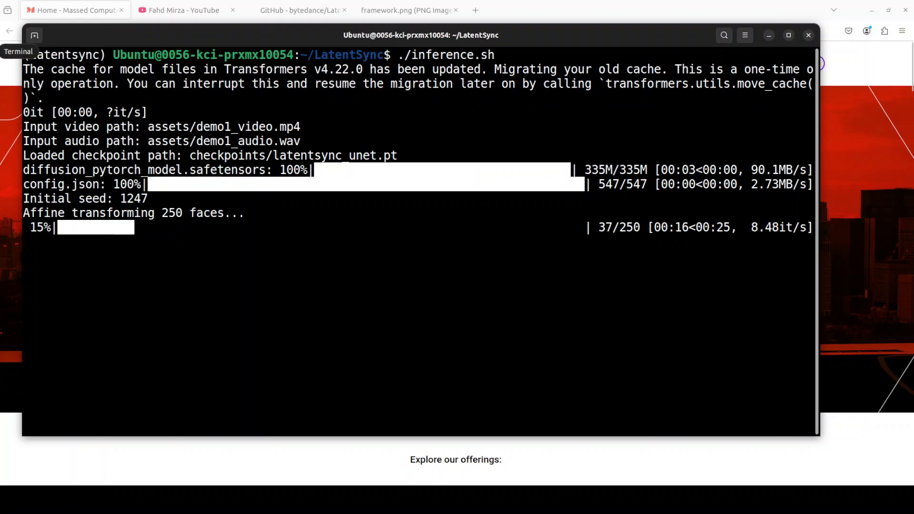
Step: Open a second terminal and check GPU usage with nvidia-smi while inference runs
click(72, 134)
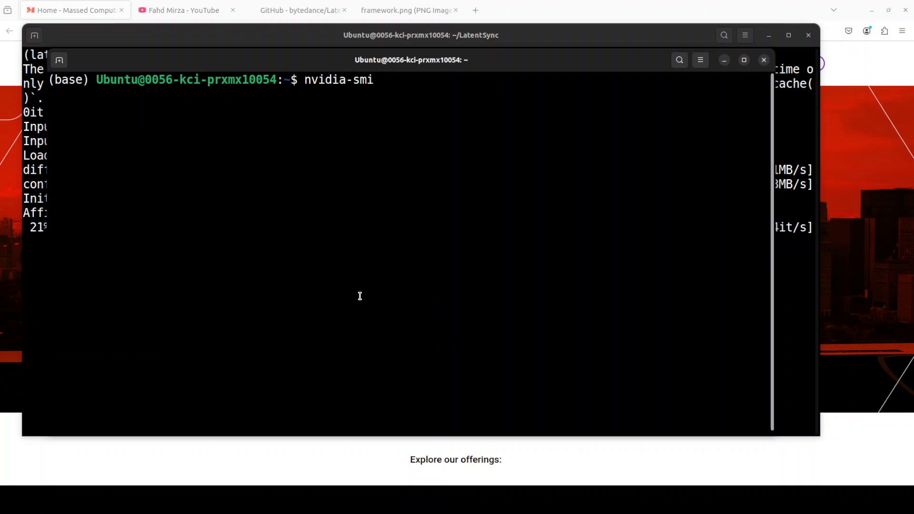
key(Return)
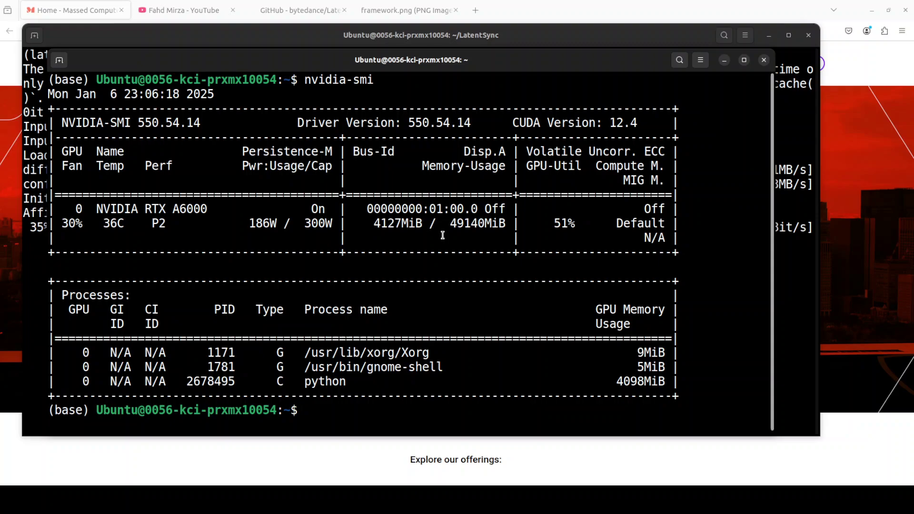
click(724, 62)
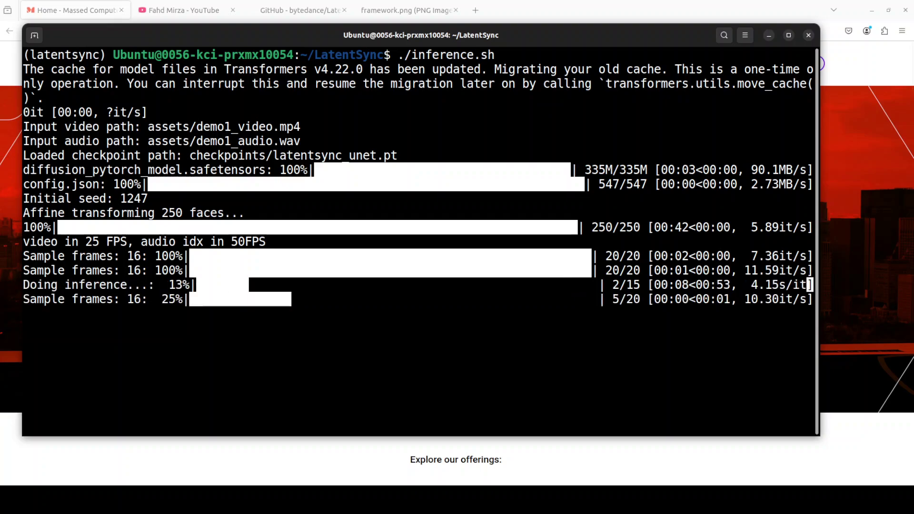
Step: Recheck GPU usage in that terminal, then close it to reveal the finished inference
click(19, 52)
click(68, 129)
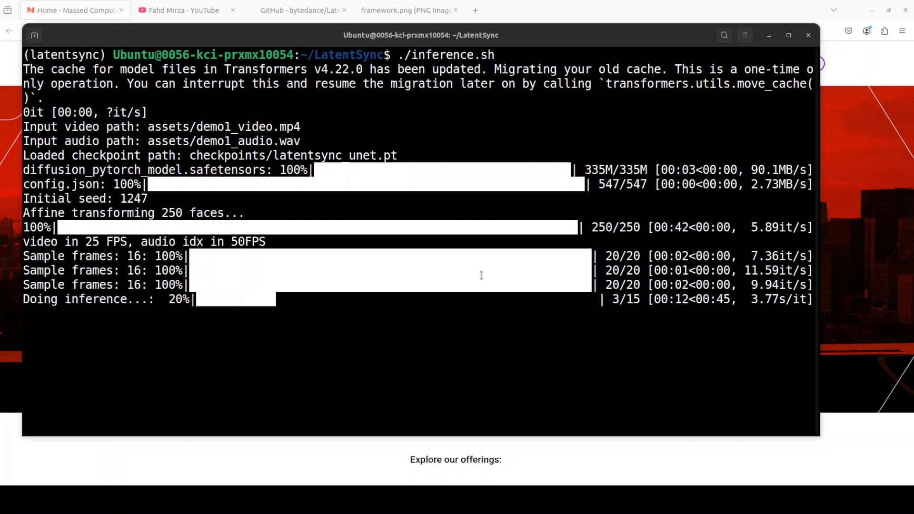
key(Up)
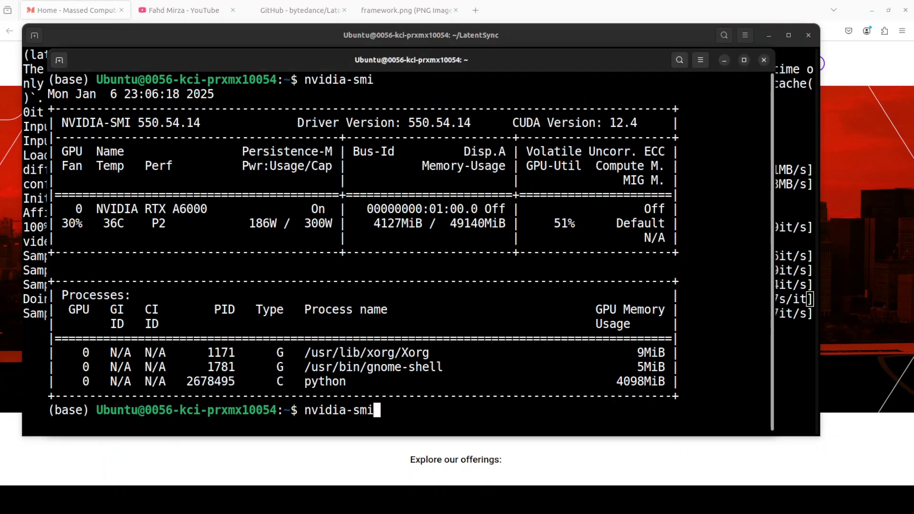
key(Return)
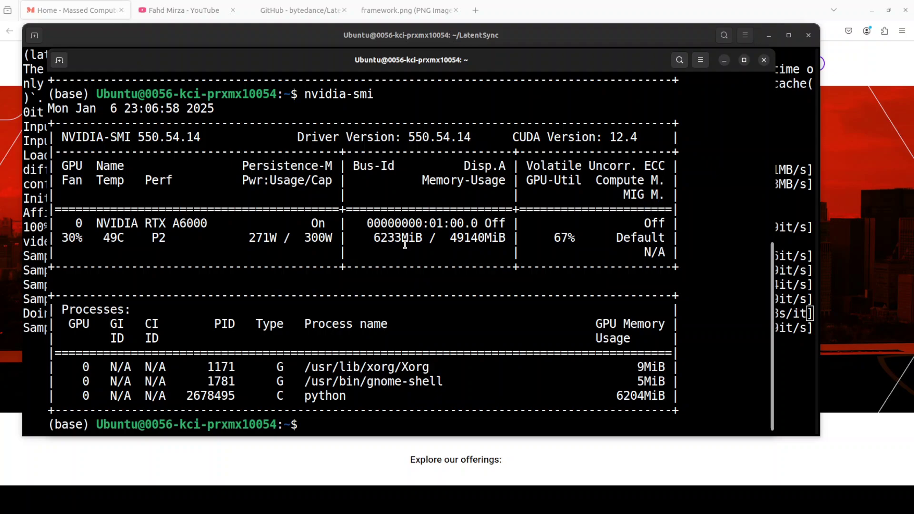
click(764, 60)
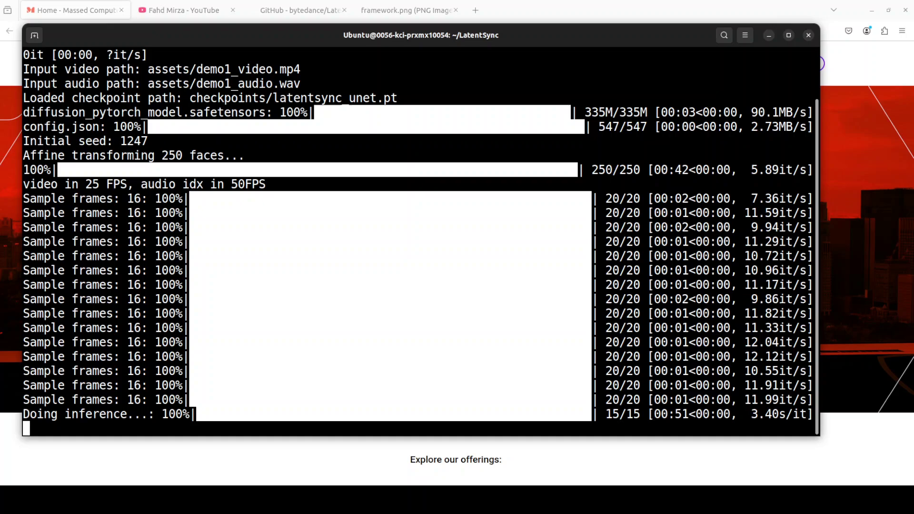
Step: In Files, look over the demo1_audio.wav and demo1_video.mp4 samples in assets
click(10, 85)
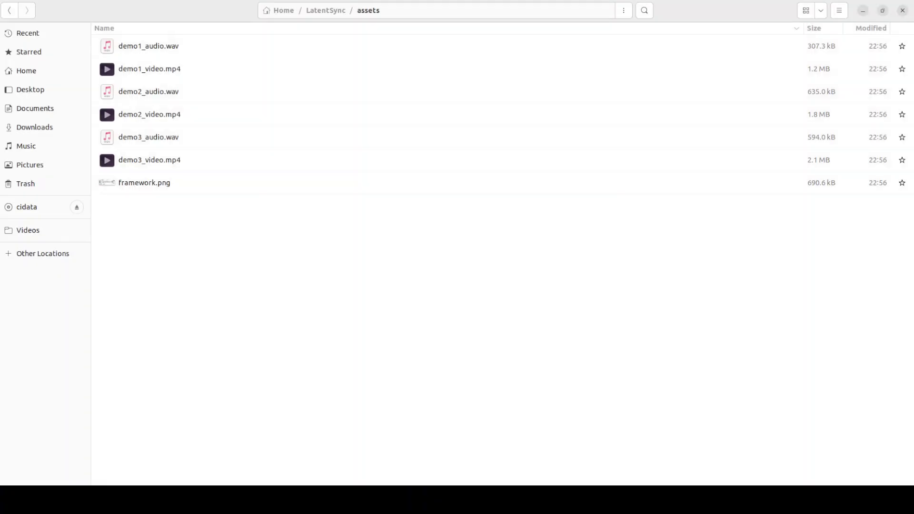
click(147, 50)
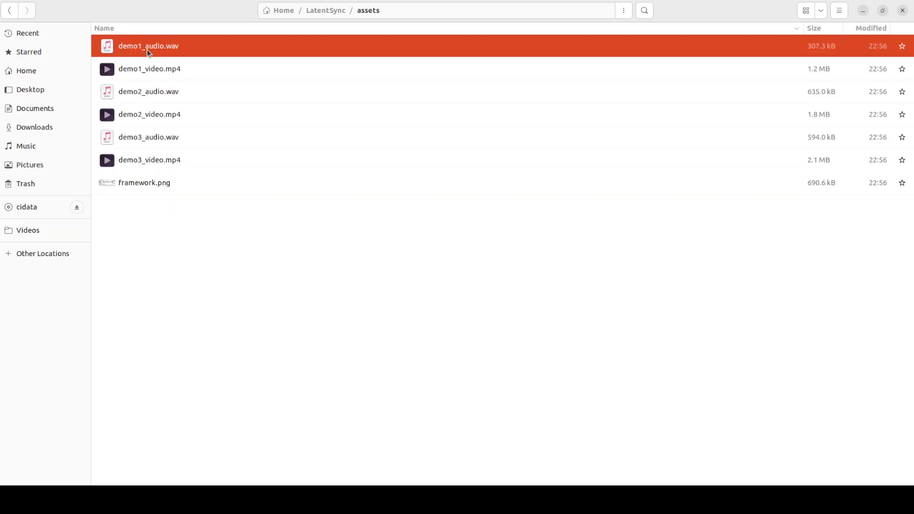
click(157, 71)
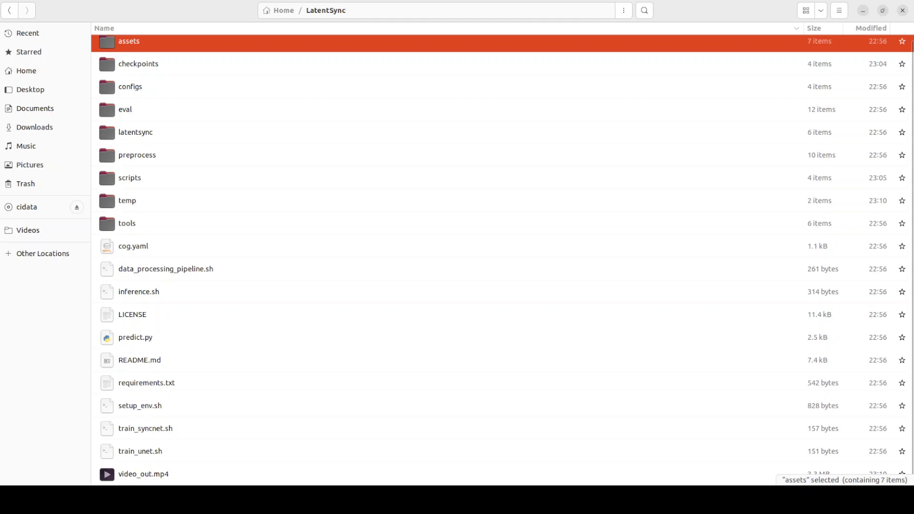
Step: Select video_out.mp4, inference.sh and train_unet.sh in the LatentSync folder
click(134, 473)
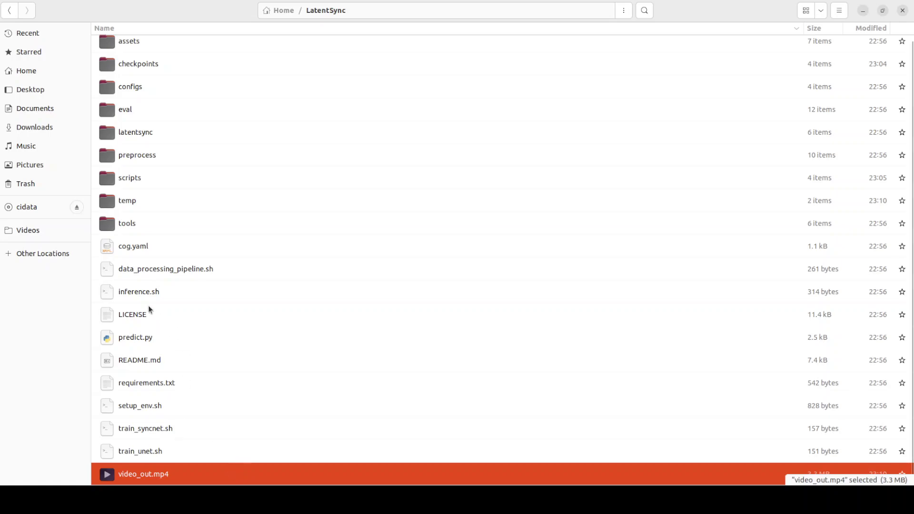
click(142, 295)
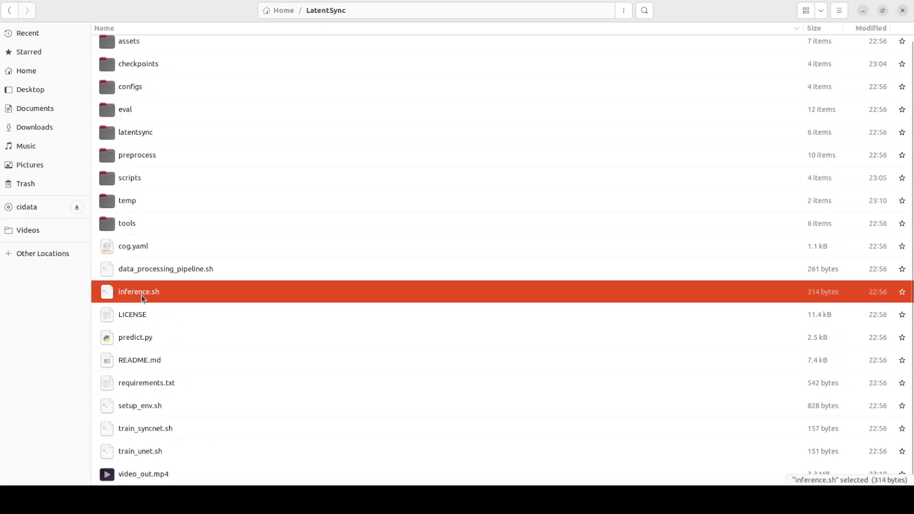
click(148, 474)
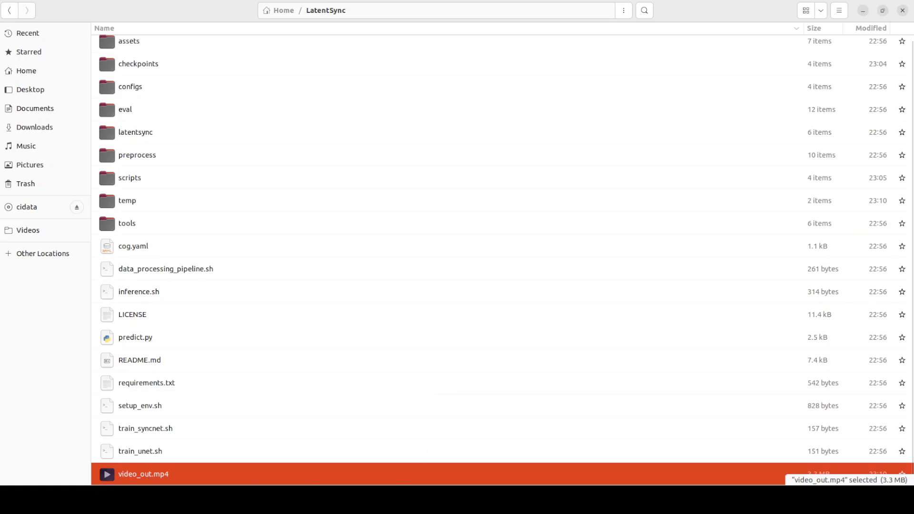
click(225, 457)
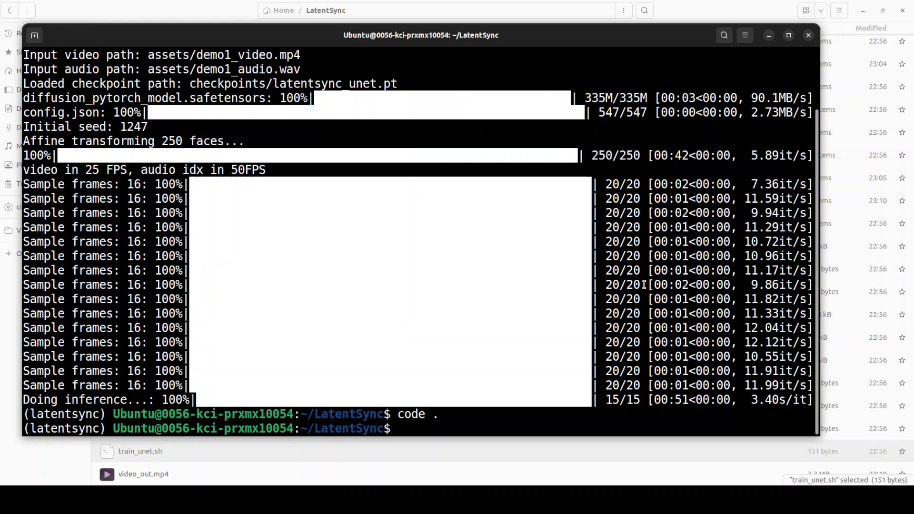
Step: Clear the terminal and open the LatentSync folder in VS Code with 'code .'
text(clear)
key(Return)
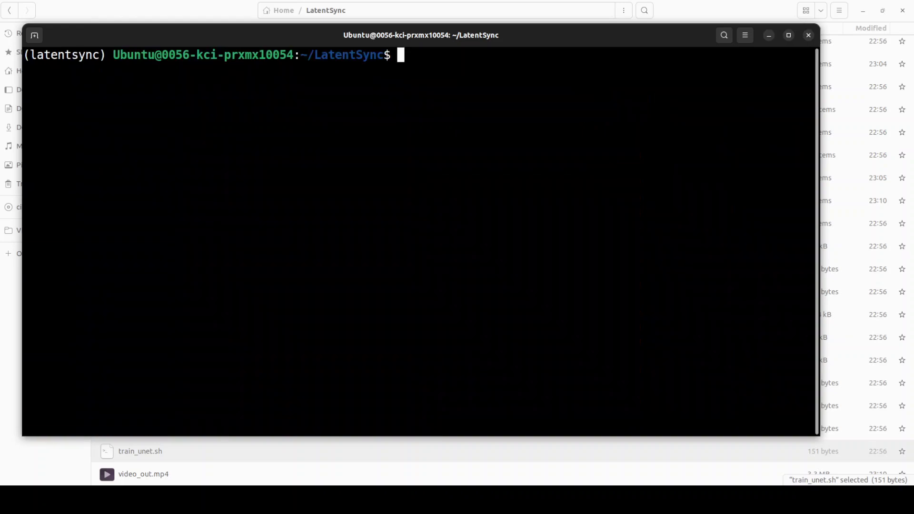
text(code .)
key(Return)
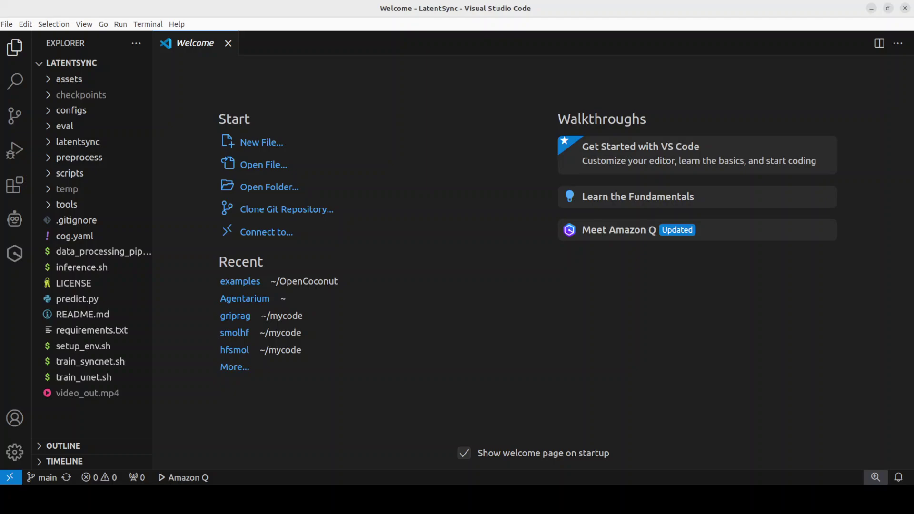
Step: In inference.sh, rename the line 9 output video to video_out_fahd
click(83, 268)
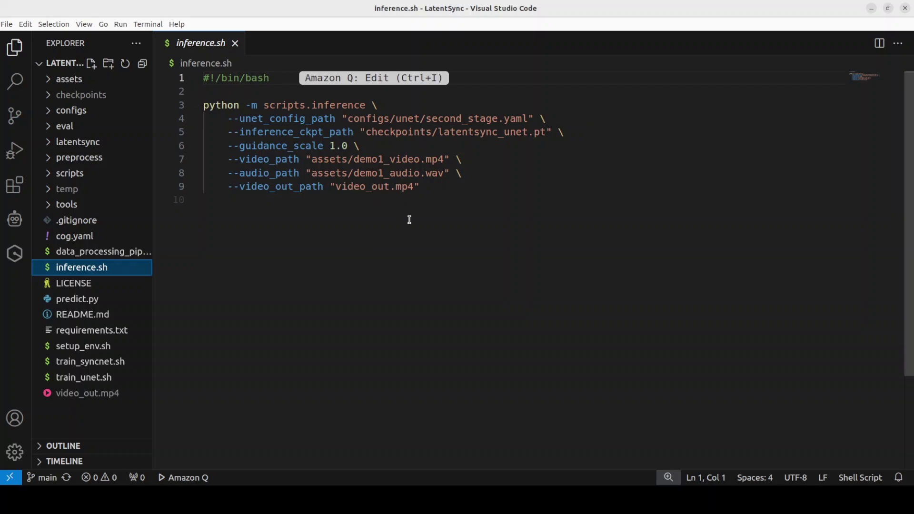
click(392, 187)
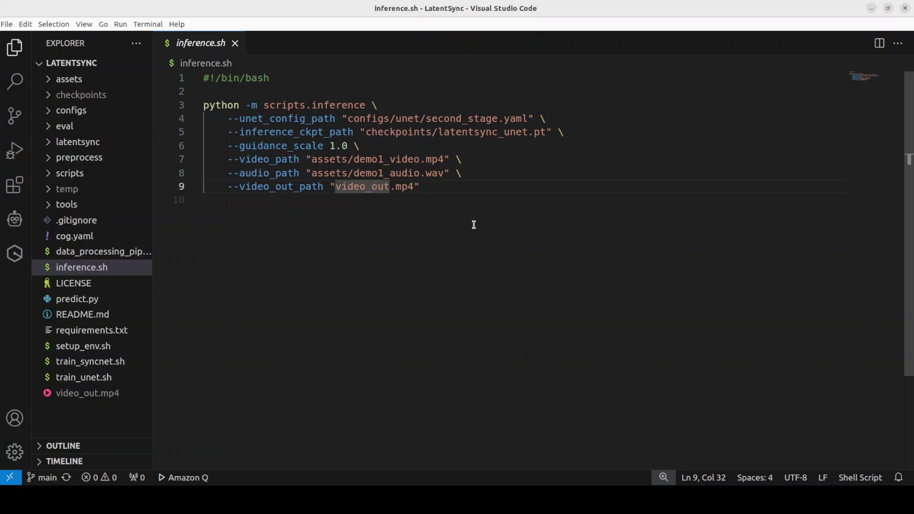
text(_fahd)
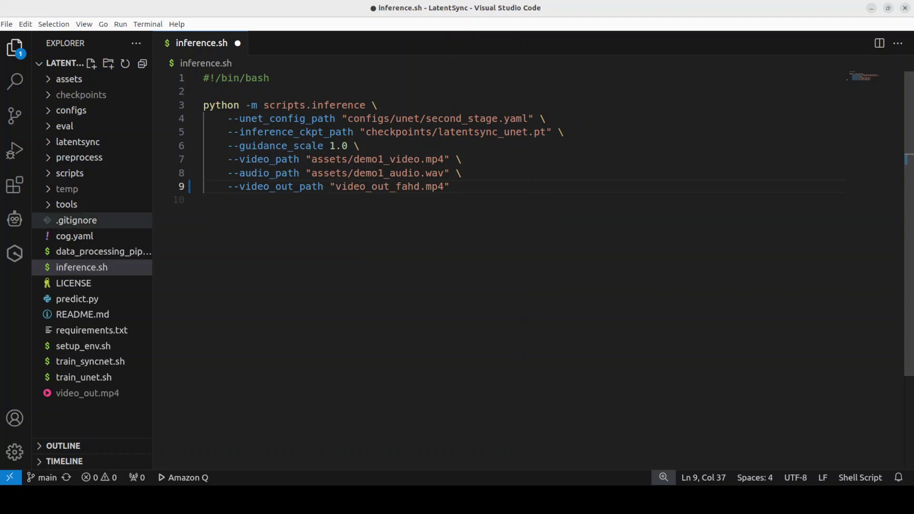
click(1, 85)
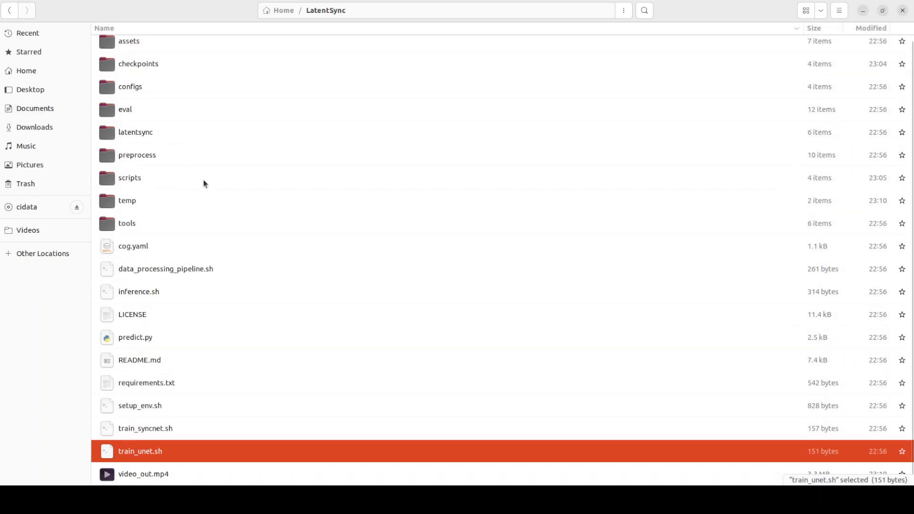
Step: Copy math.mp3 from the Home audio folder into LatentSync/assets
scroll(210, 217, up, 1)
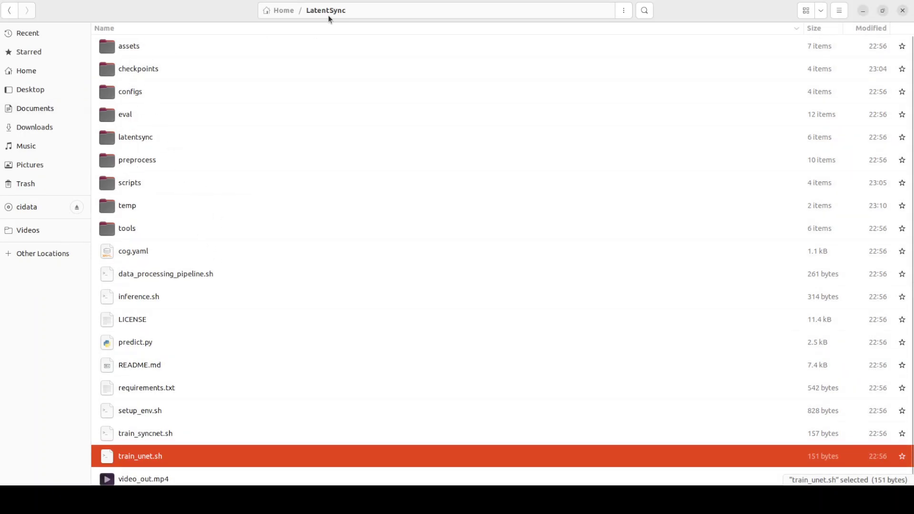
click(284, 11)
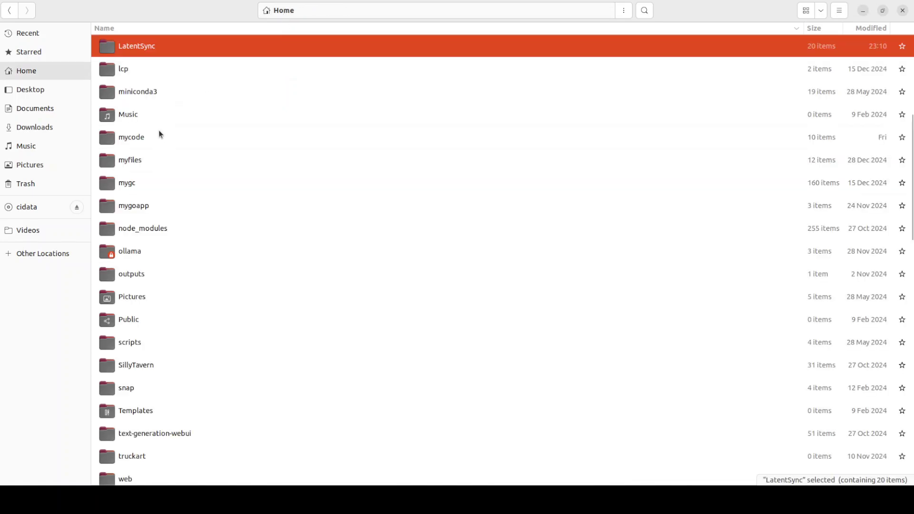
double_click(137, 93)
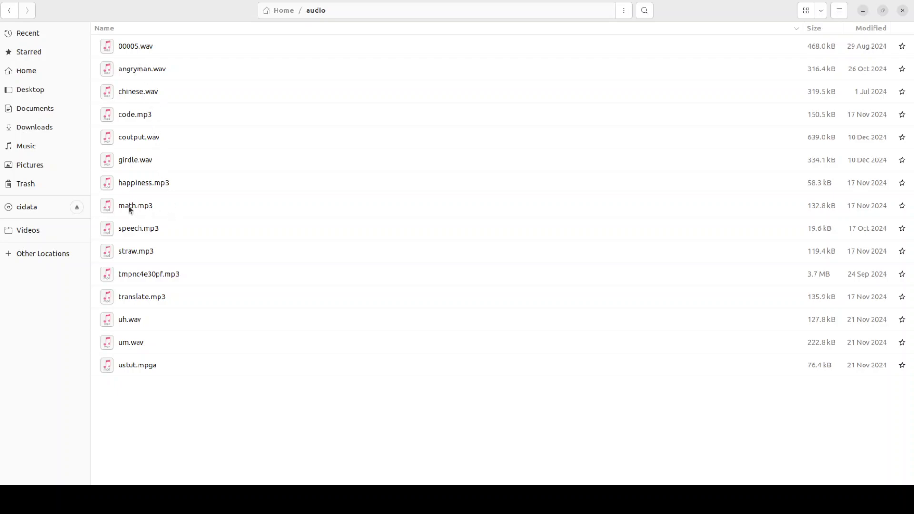
click(129, 208)
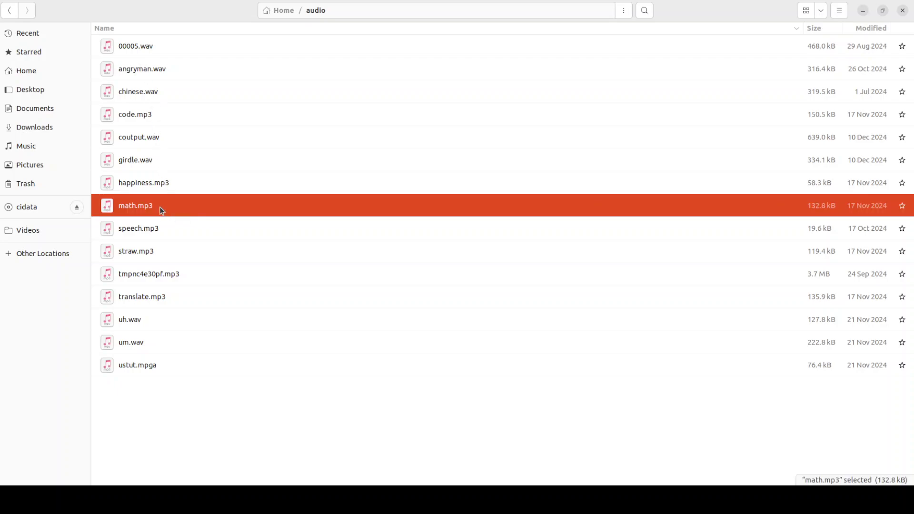
click(26, 71)
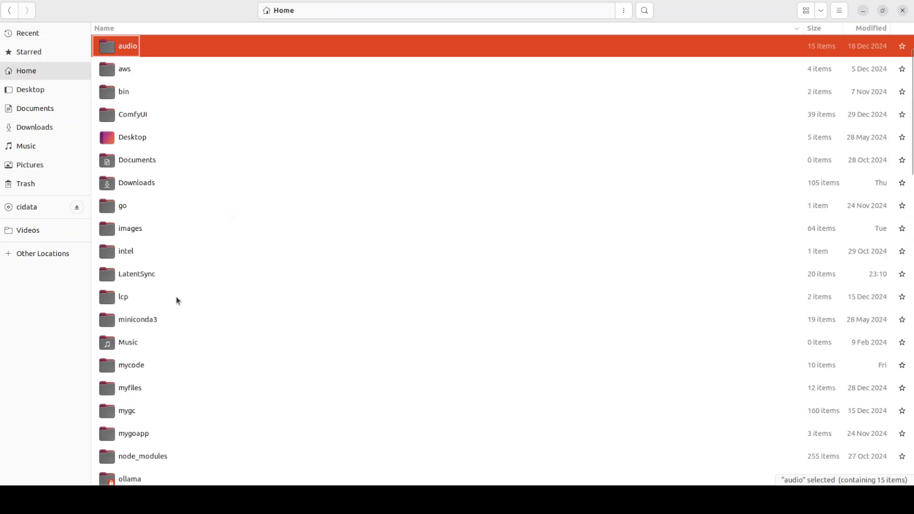
double_click(138, 272)
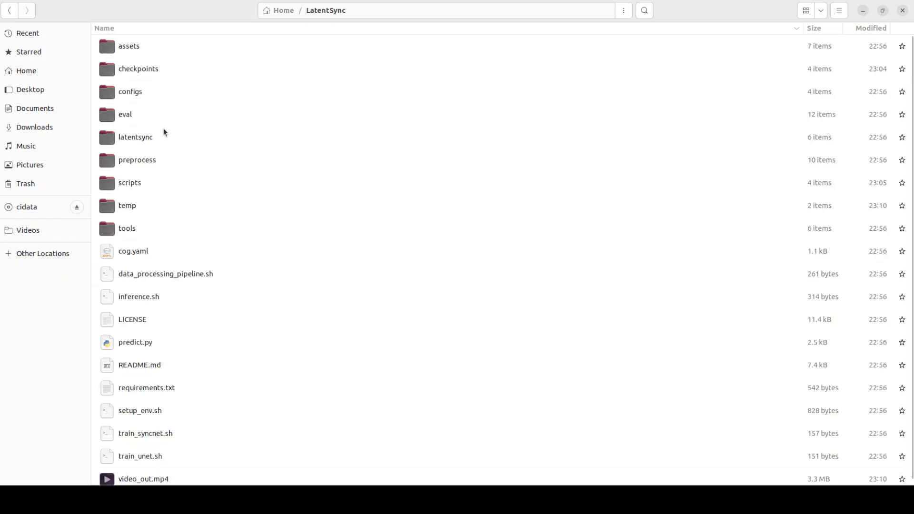
double_click(132, 45)
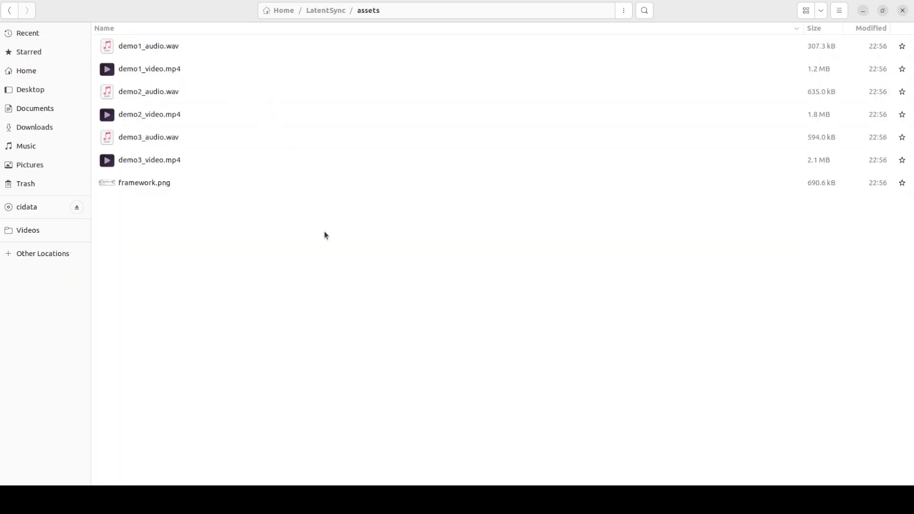
key(ctrl+v)
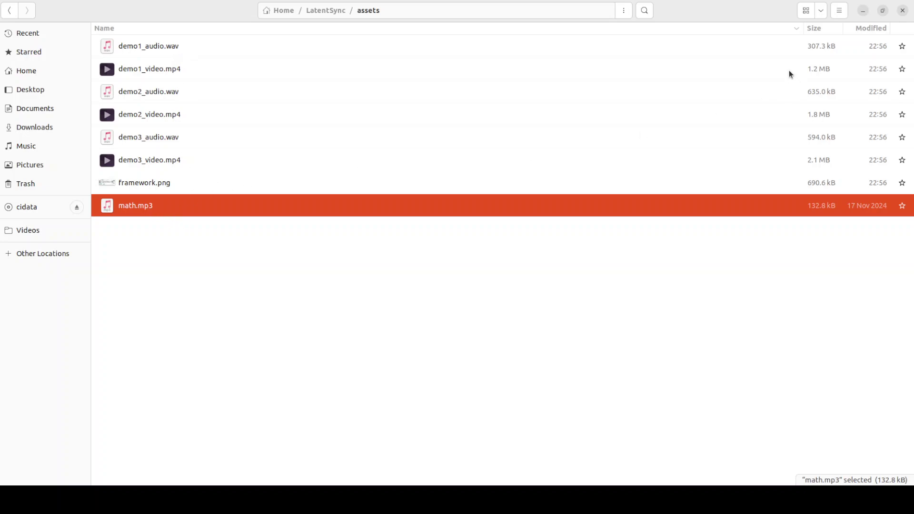
Step: Replace demo1_audio.wav with math.mp3 in line 8's audio path and save inference.sh
click(863, 11)
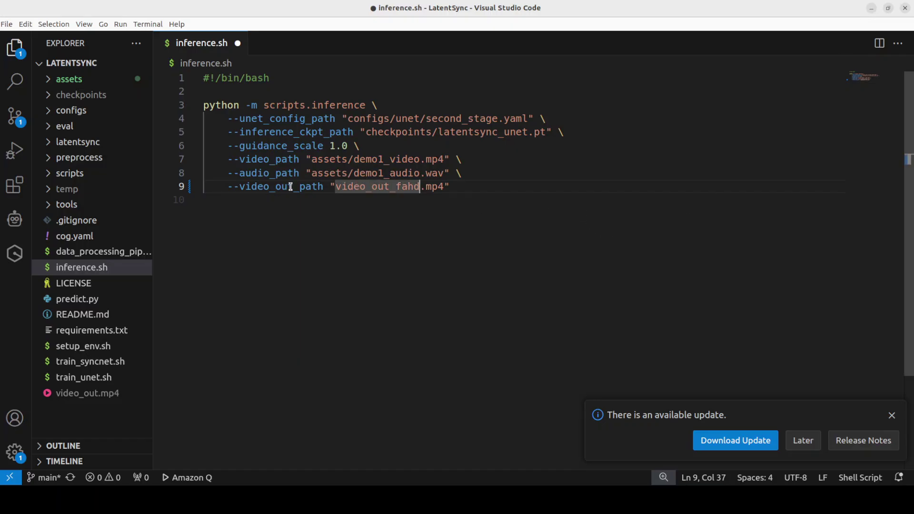
click(355, 174)
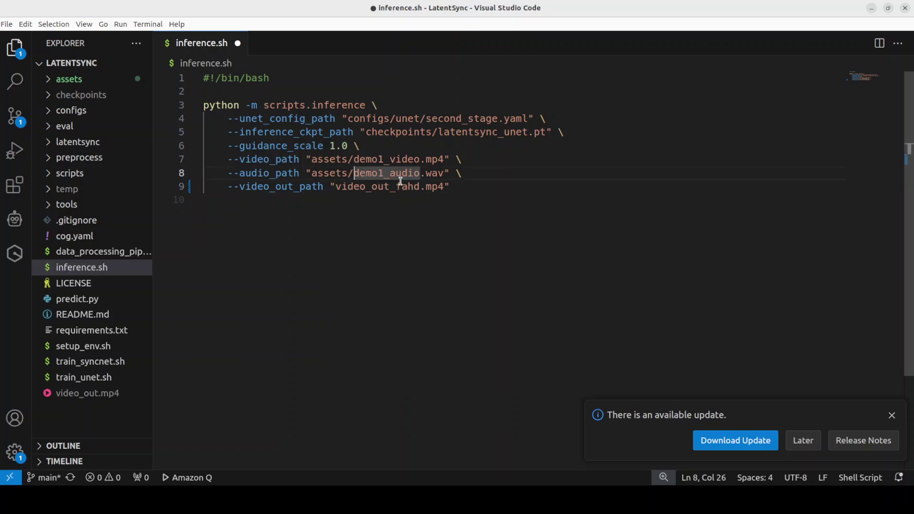
key(Delete)
key(Delete)
key(Delete)
key(Delete)
key(Delete)
key(Delete)
key(Delete)
key(Delete)
key(Delete)
key(Delete)
key(Delete)
key(Delete)
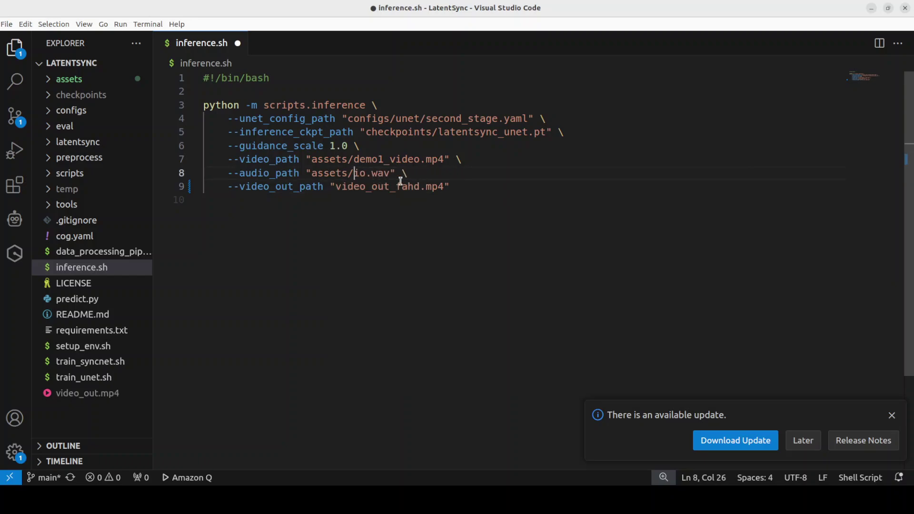
key(Delete)
key(Delete)
key(Delete)
text(math.p3)
key(Left)
key(Left)
text(m)
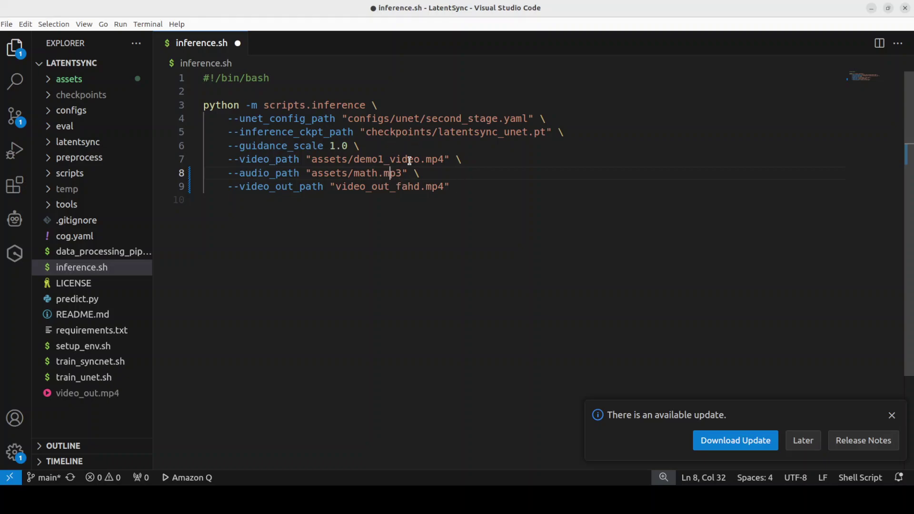
key(ctrl+s)
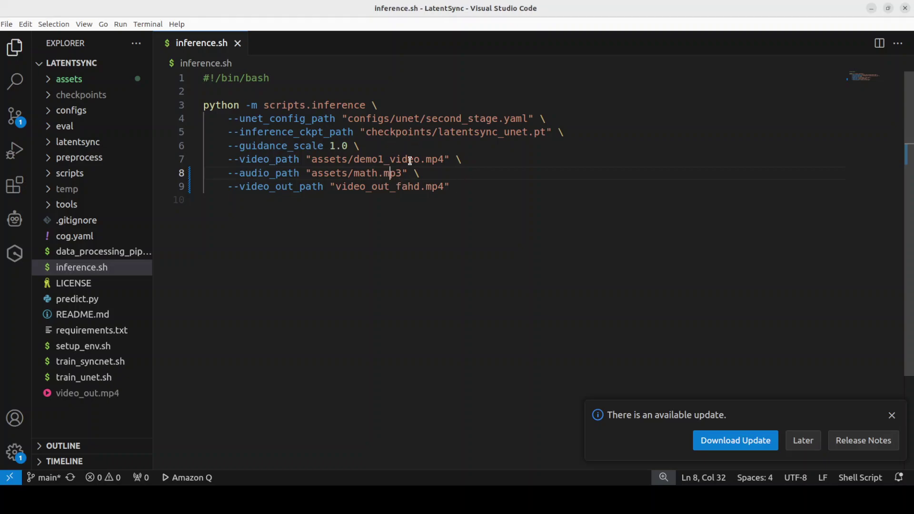
click(734, 452)
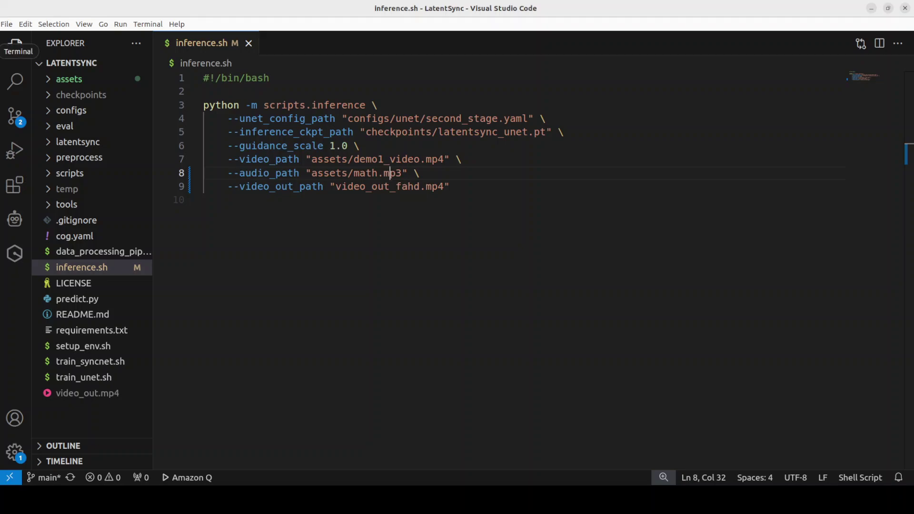
Step: Clear the terminal and rerun ./inference.sh from history to lip-sync demo1_video.mp4 to math.mp3
click(15, 42)
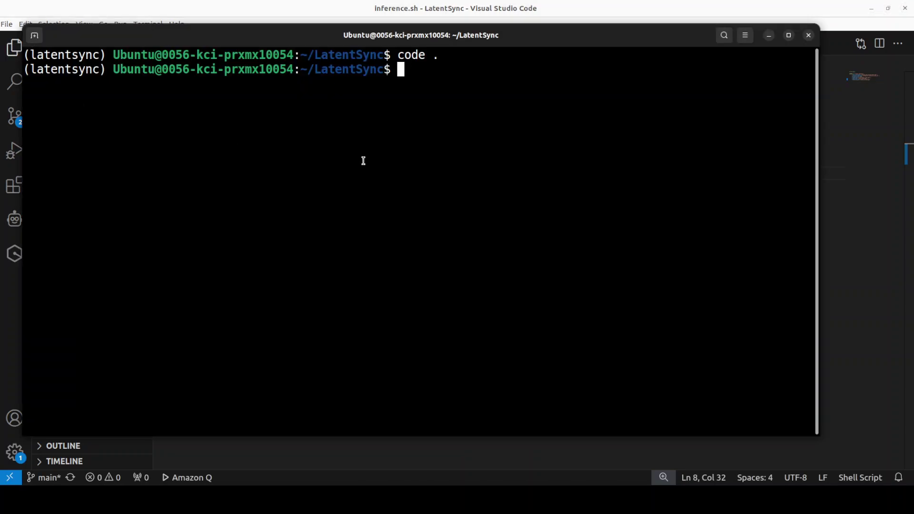
text(clear)
key(Return)
key(Up)
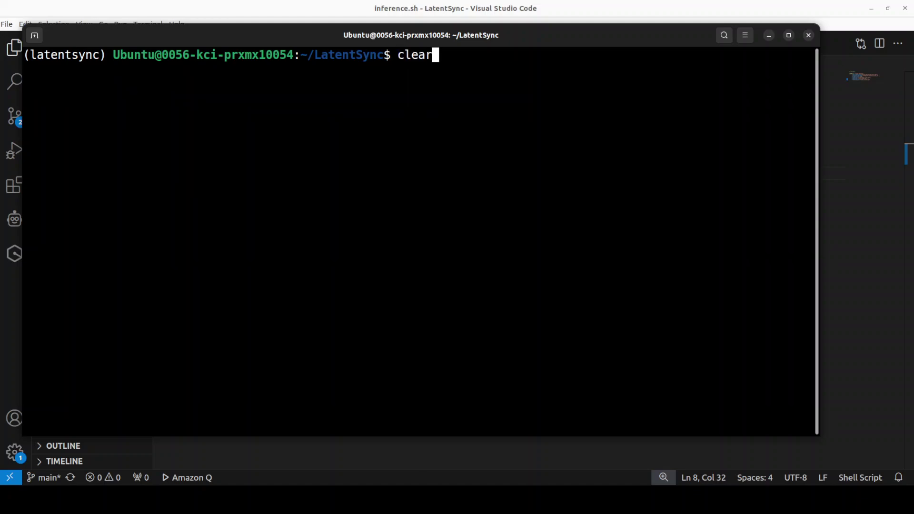
key(Up)
key(Down)
key(Up)
key(Up)
key(Return)
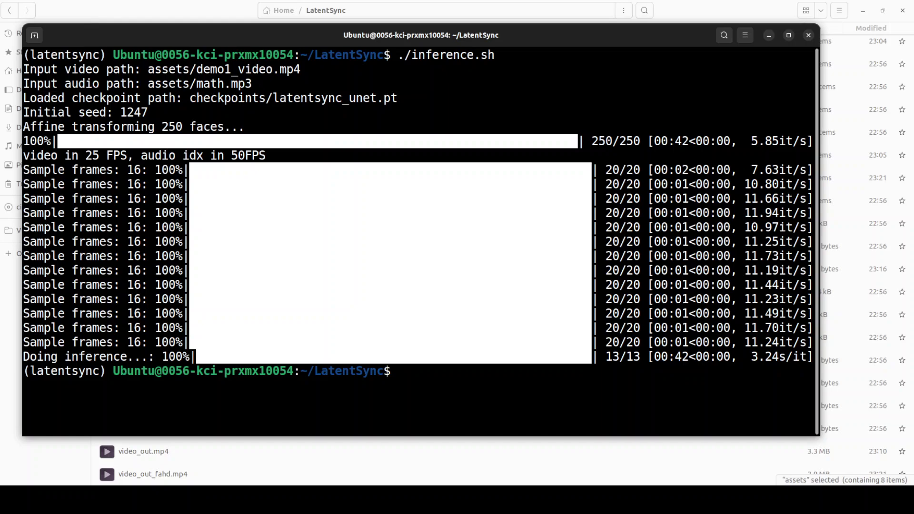
Step: Bring the Files window back to the front
click(10, 84)
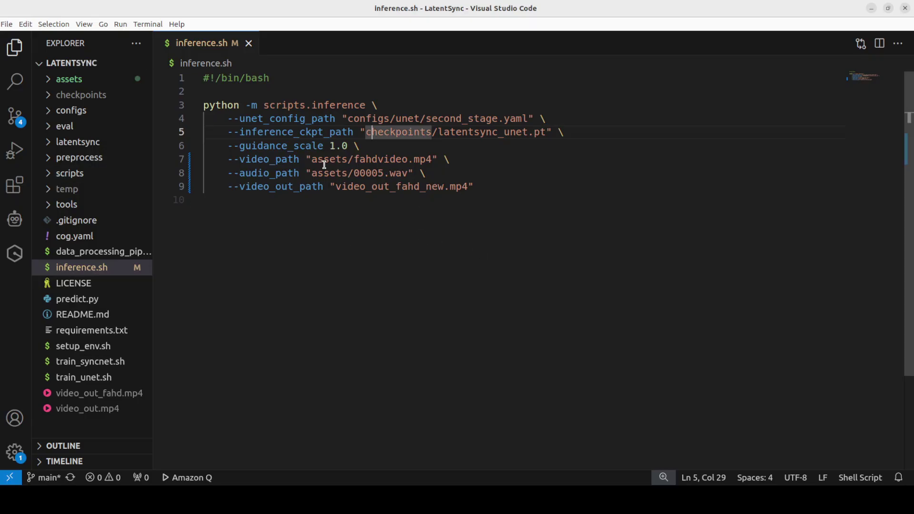
click(361, 160)
key(shift+Right)
key(shift+Right)
key(shift+Right)
key(shift+Right)
key(shift+Right)
click(361, 174)
key(shift+Right)
key(shift+Right)
key(shift+Right)
key(shift+Right)
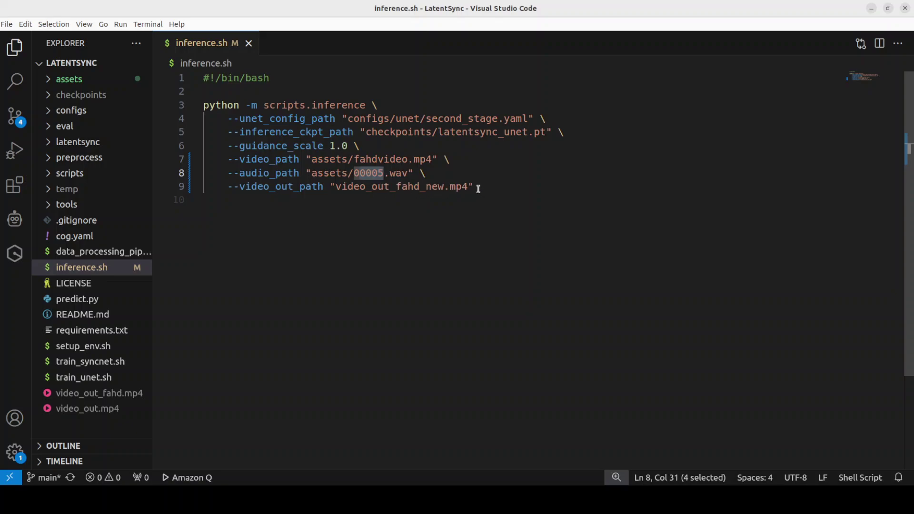
Step: Clear the terminal and run ./inference.sh on fahdvideo.mp4 with 00005.wav
click(14, 52)
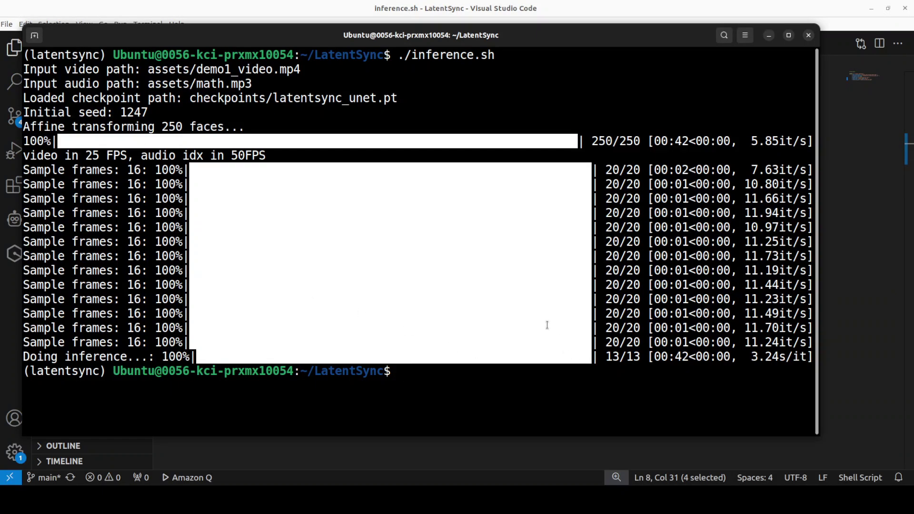
text(clear)
key(Return)
text(./inference.sh)
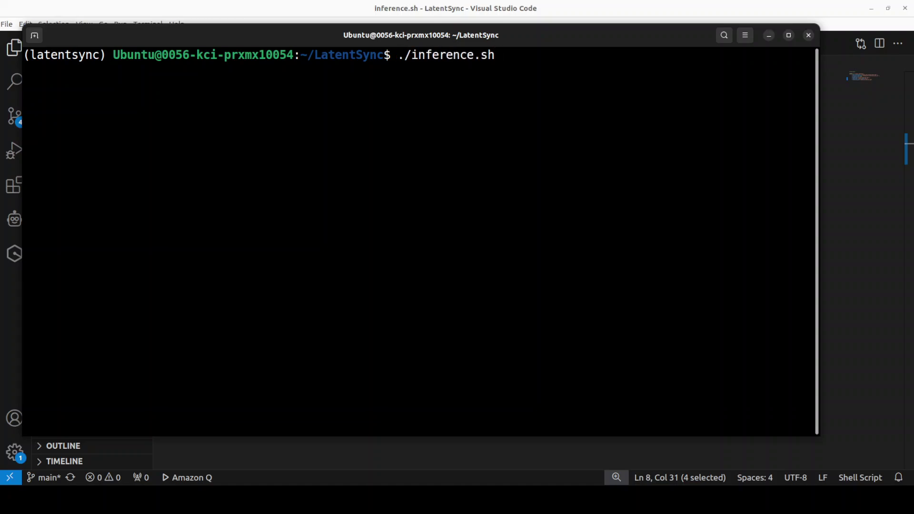
key(Return)
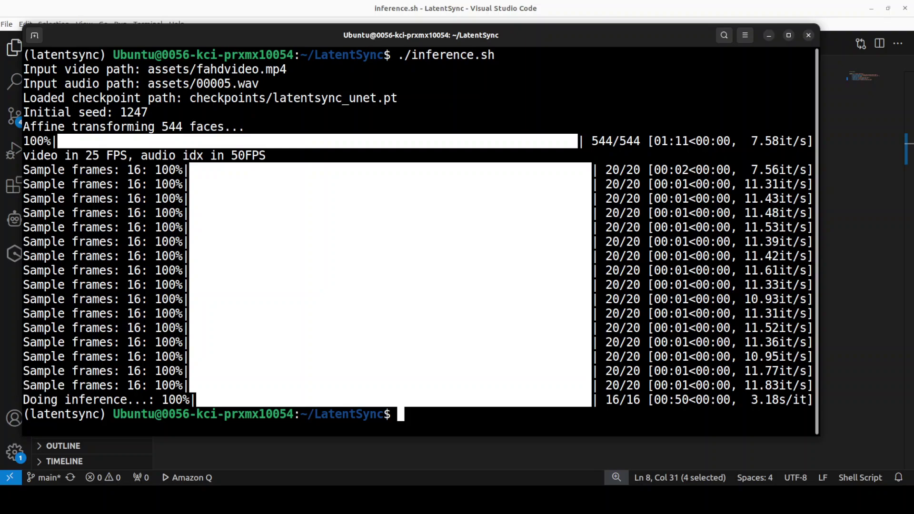
Step: Switch to Files and scroll LatentSync down to video_out_fahd_new.mp4
key(alt+Tab)
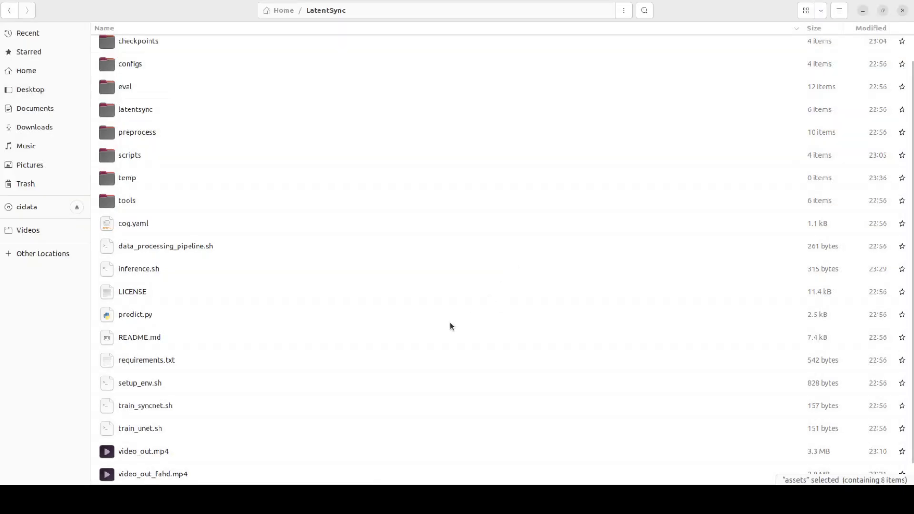
scroll(282, 455, down, 1)
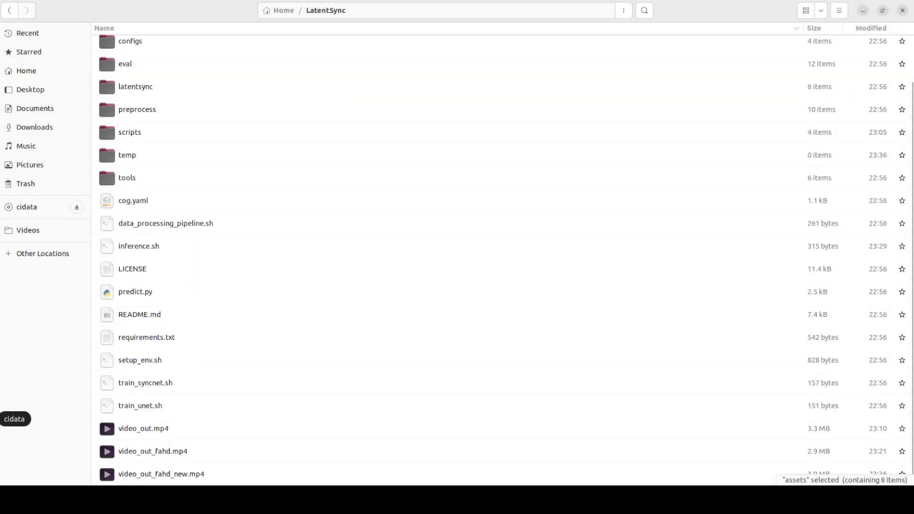
Step: Bring Firefox forward and go from the LatentSync GitHub tab to the YouTube channel tab
click(1, 14)
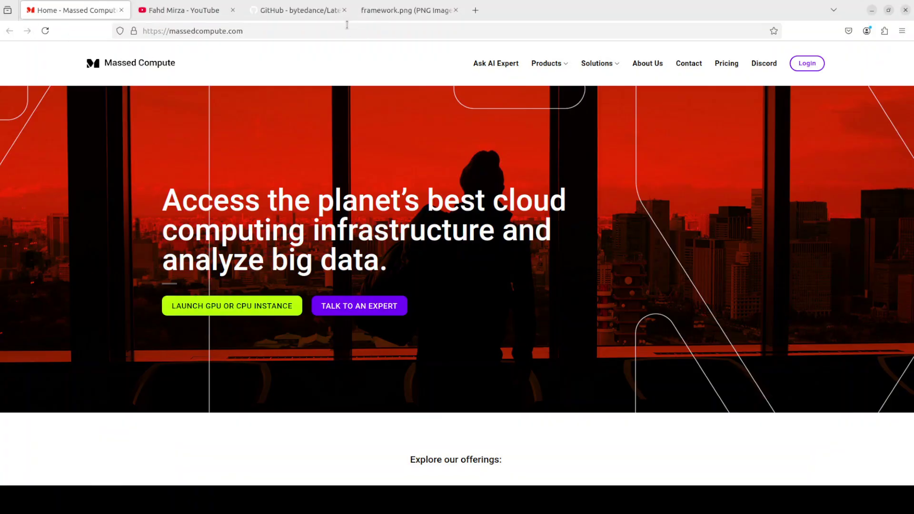
click(316, 12)
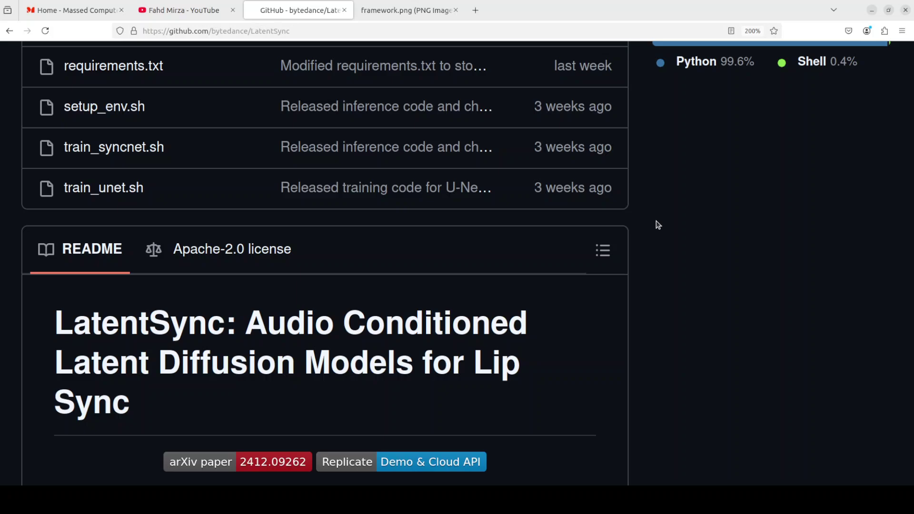
click(188, 17)
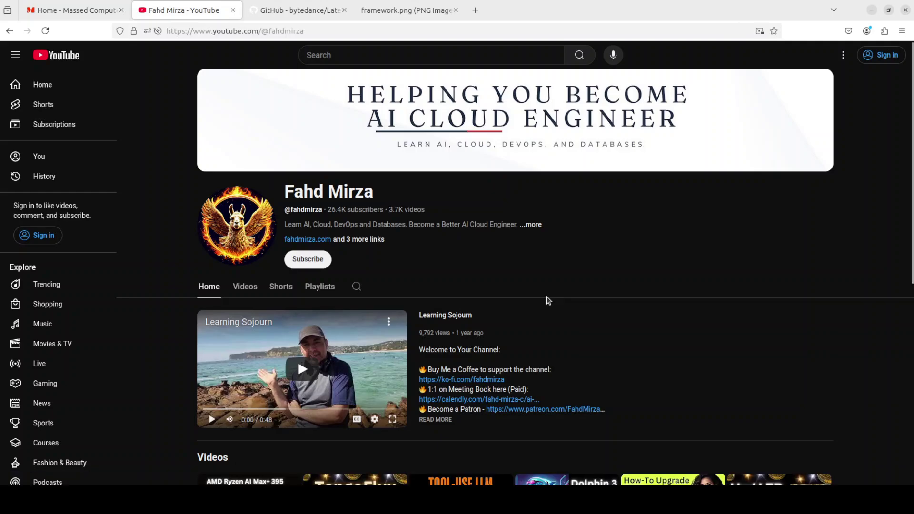